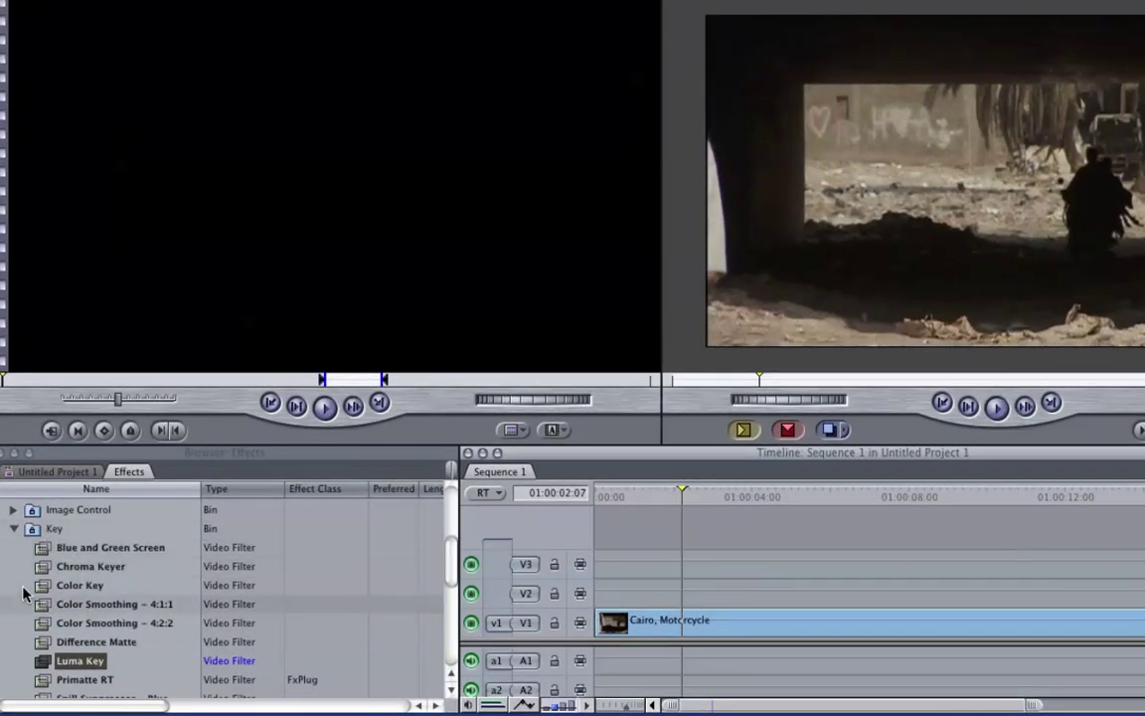
Open the mask.png still from the project's Stills For Keying bin for viewing.
click(453, 562)
drag(453, 562, 445, 575)
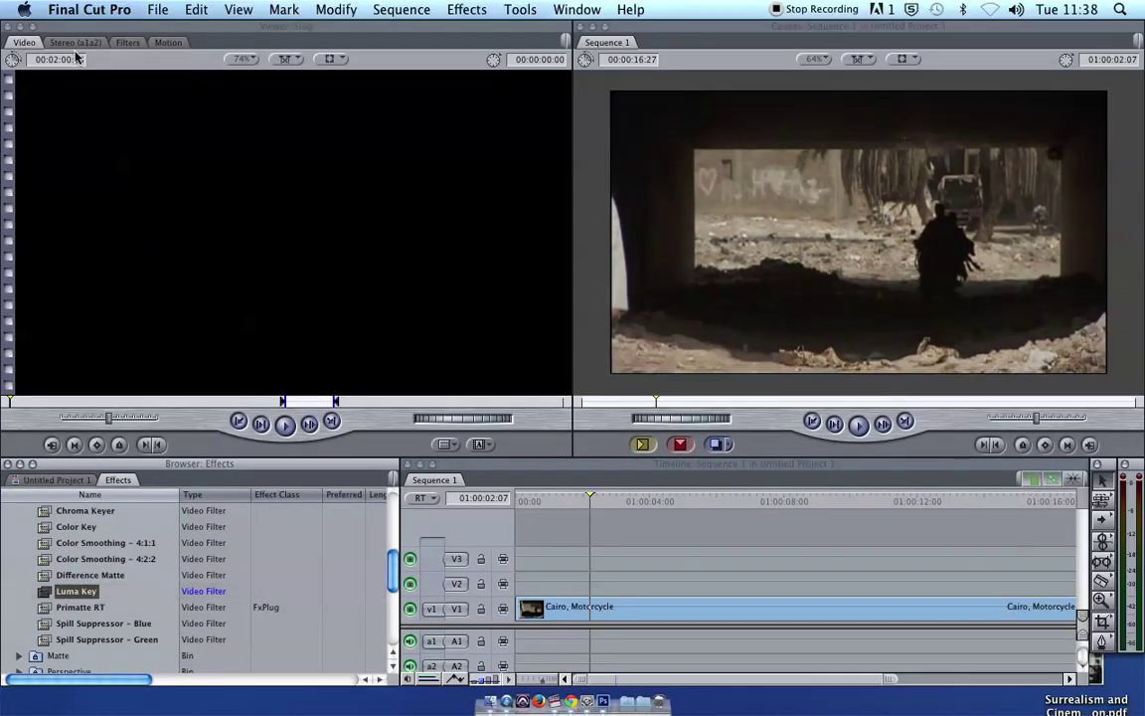
click(56, 480)
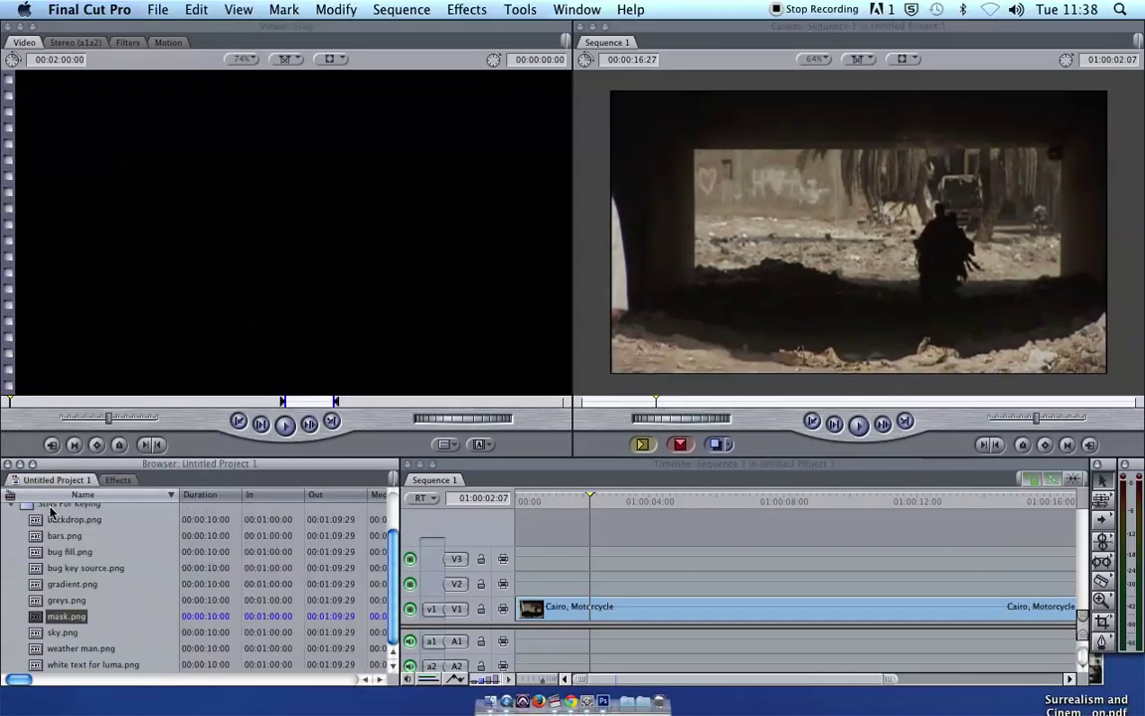
double_click(34, 617)
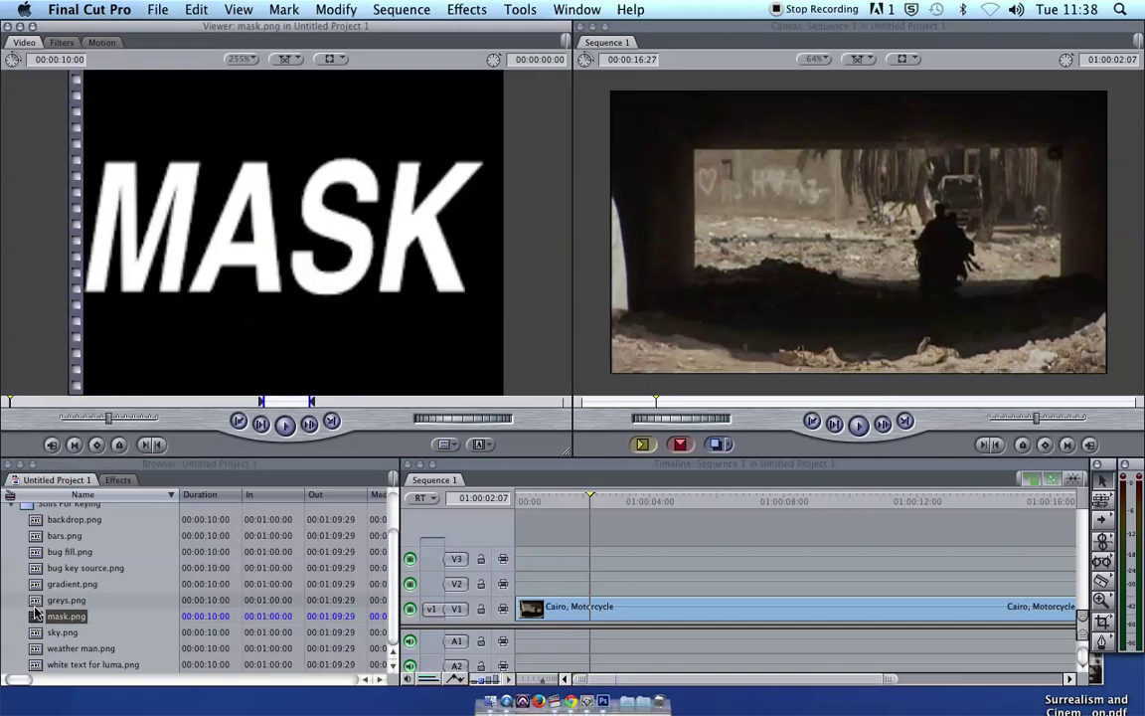
Place mask.png on track V2 above the Cairo, Motorcycle clip, park the playhead at 01:00:03:22 and shift the still slightly earlier.
click(34, 620)
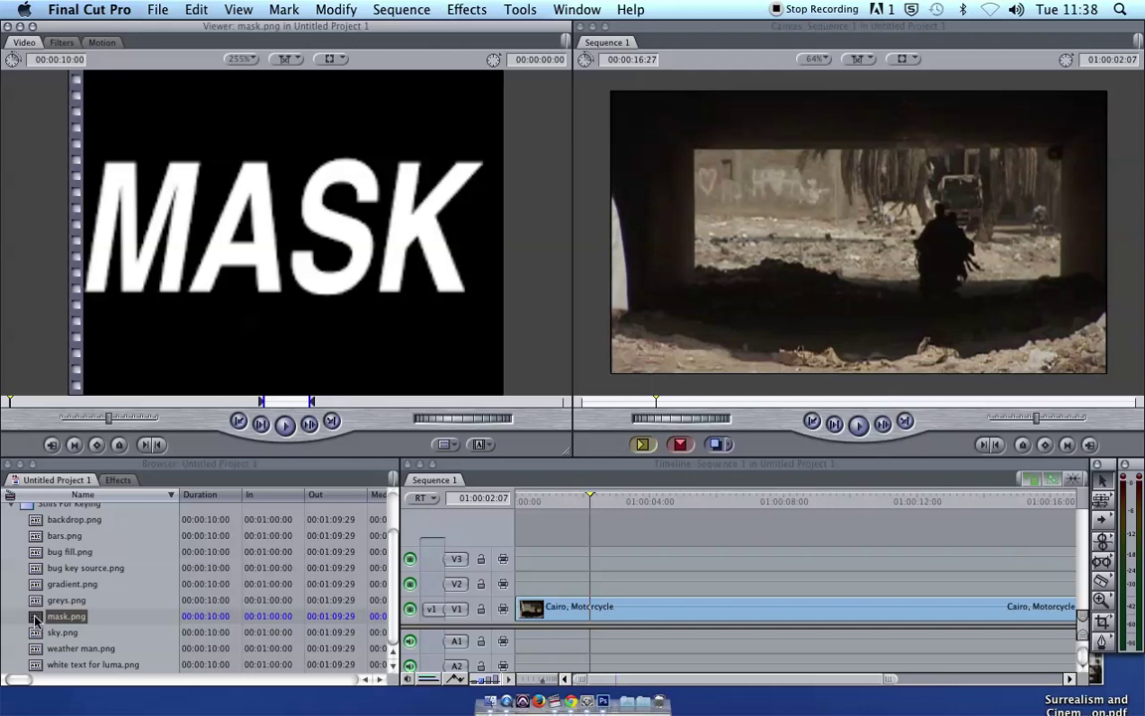
drag(37, 620, 559, 586)
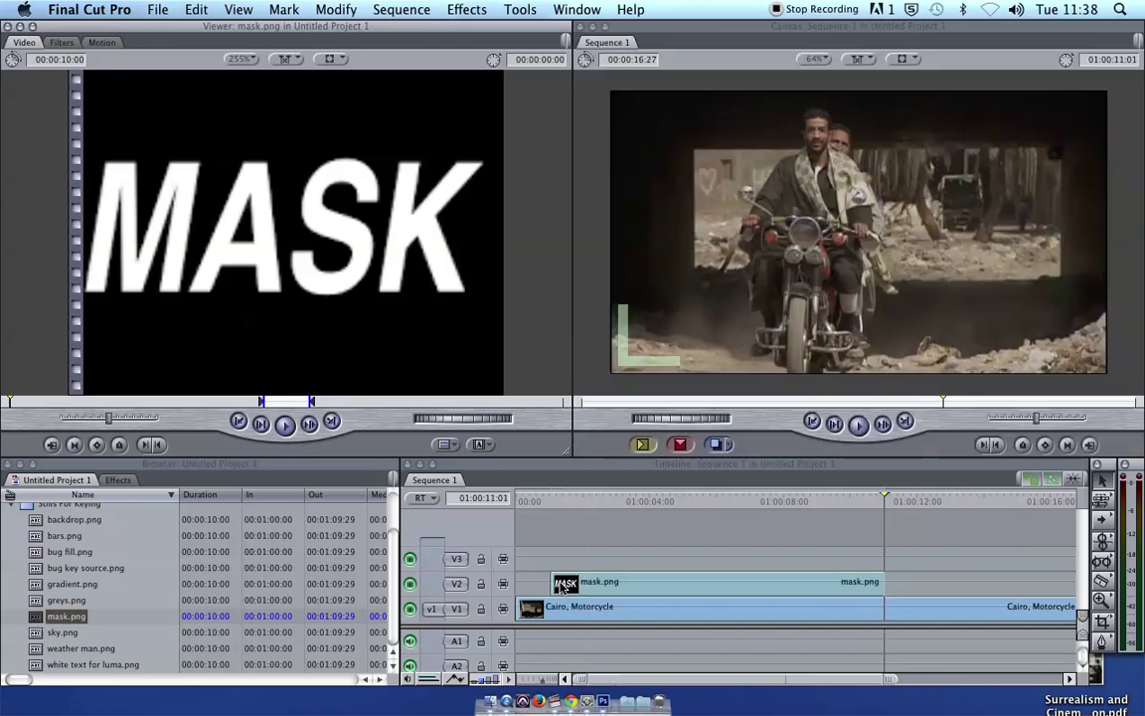
click(664, 501)
drag(660, 583, 637, 561)
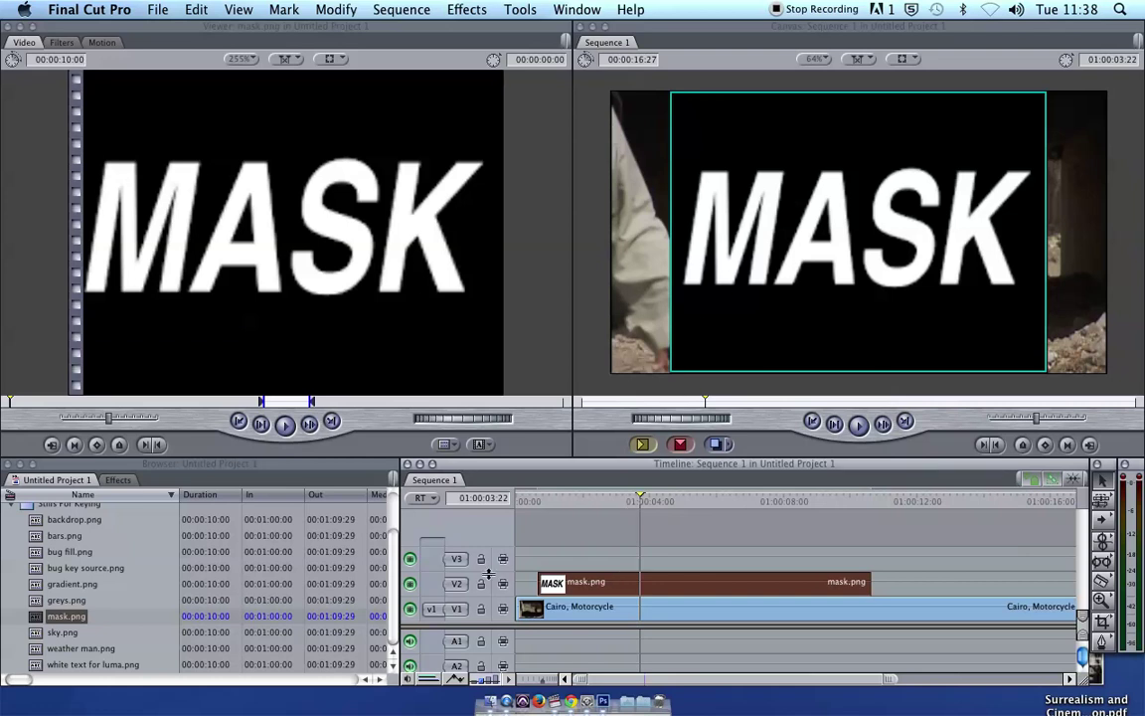
Apply the Luma Key video filter to the mask.png clip on track V2.
key(super+5)
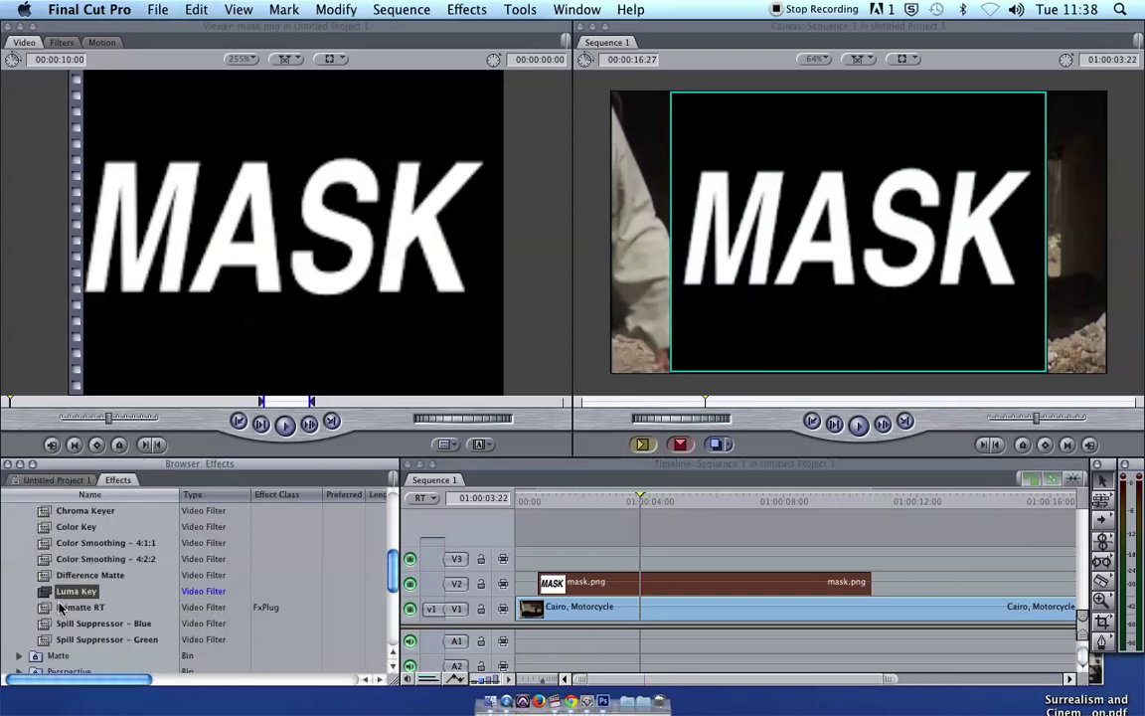
drag(46, 594, 611, 585)
click(611, 583)
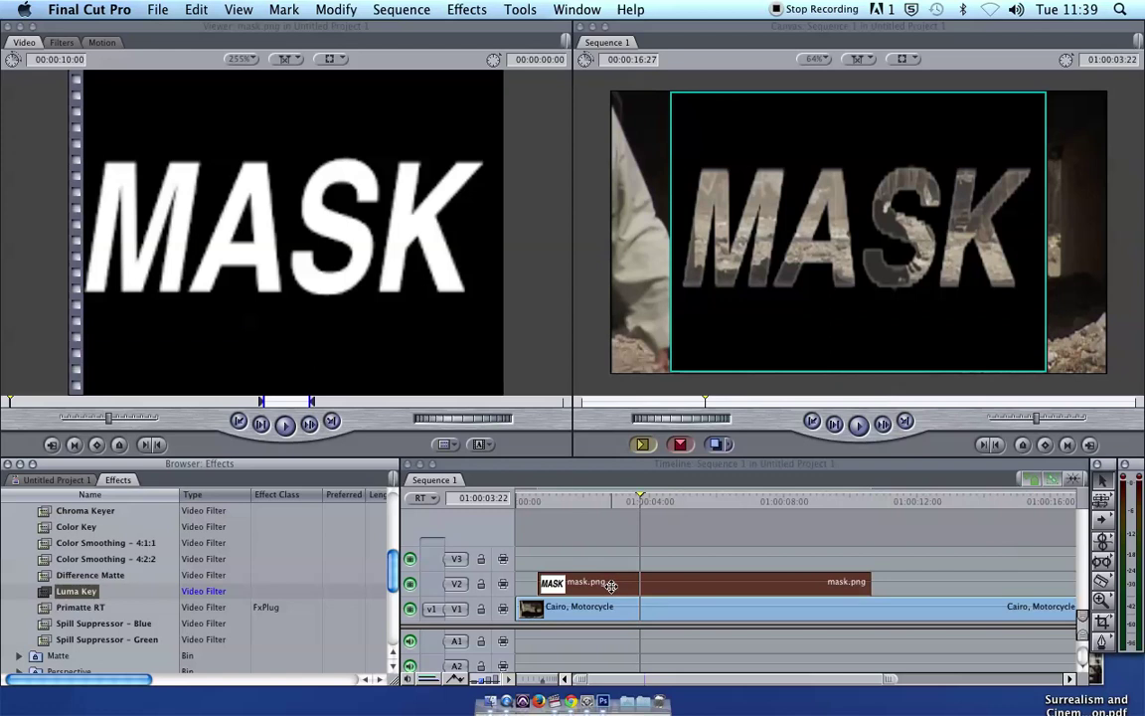
Set the Luma Key filter's Key Mode to Key Out Darker on the mask.png sequence clip.
double_click(611, 585)
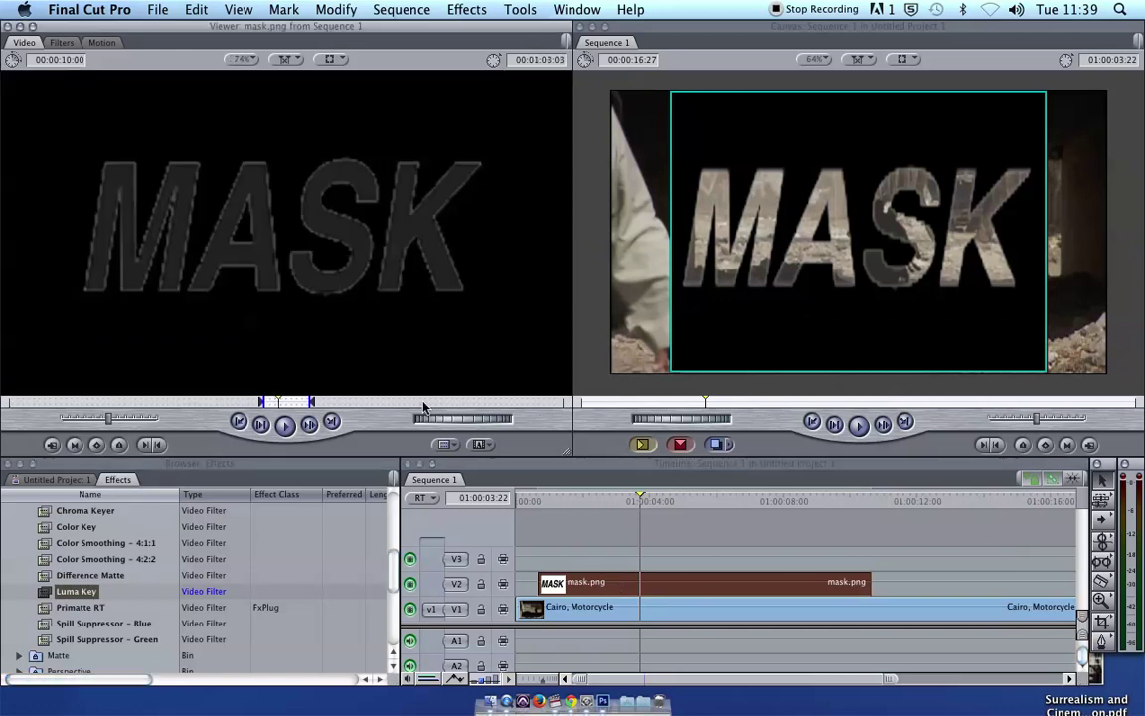
click(59, 42)
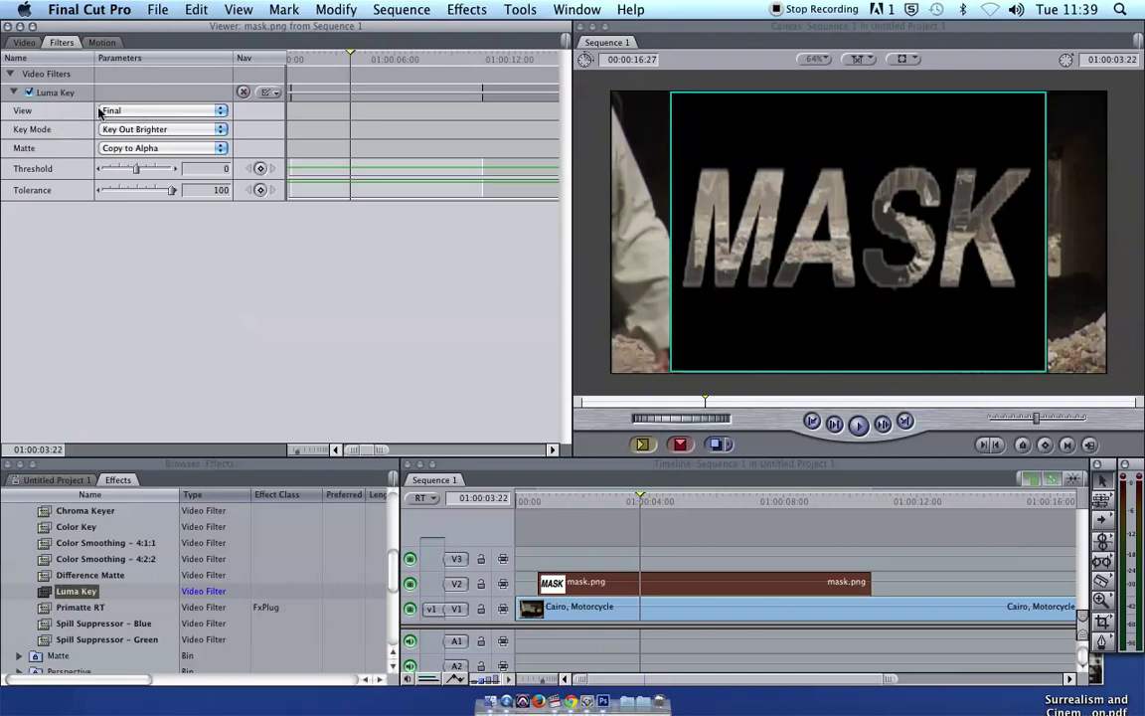
click(177, 133)
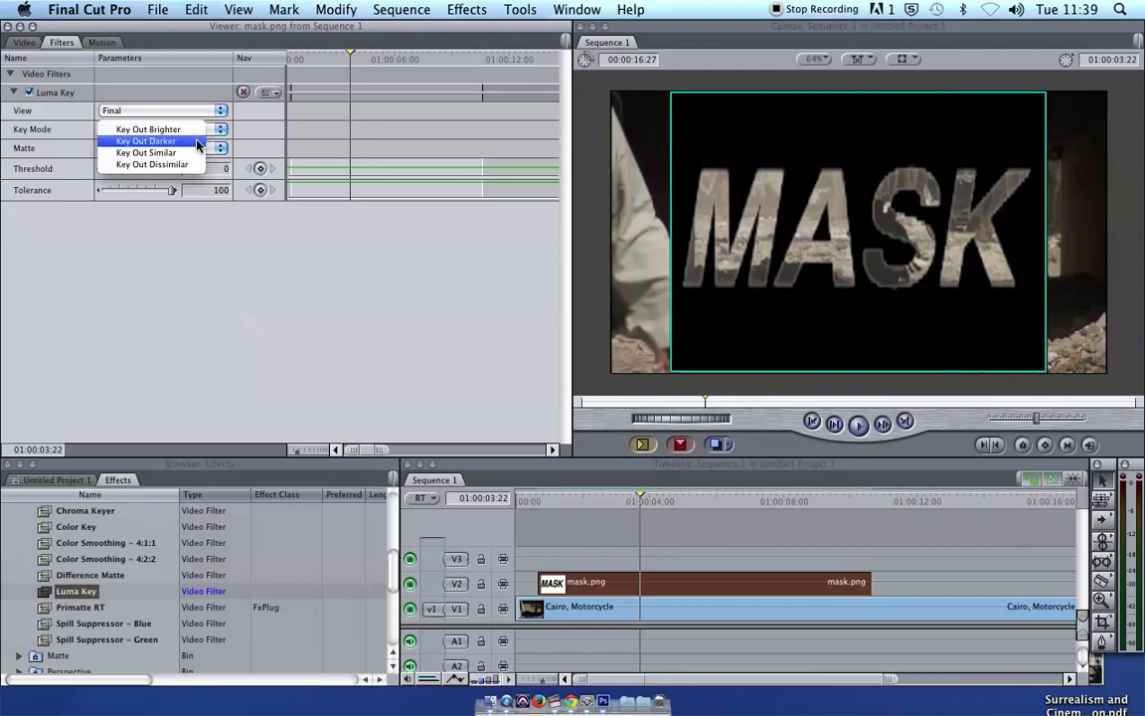
click(123, 129)
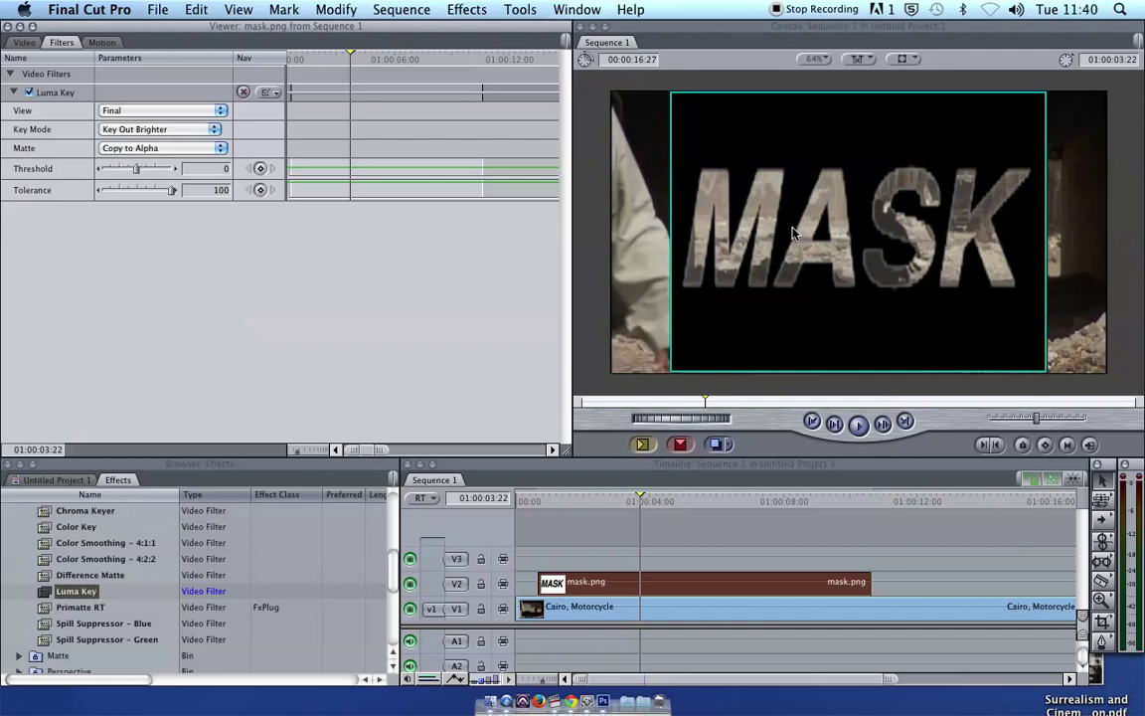
click(138, 129)
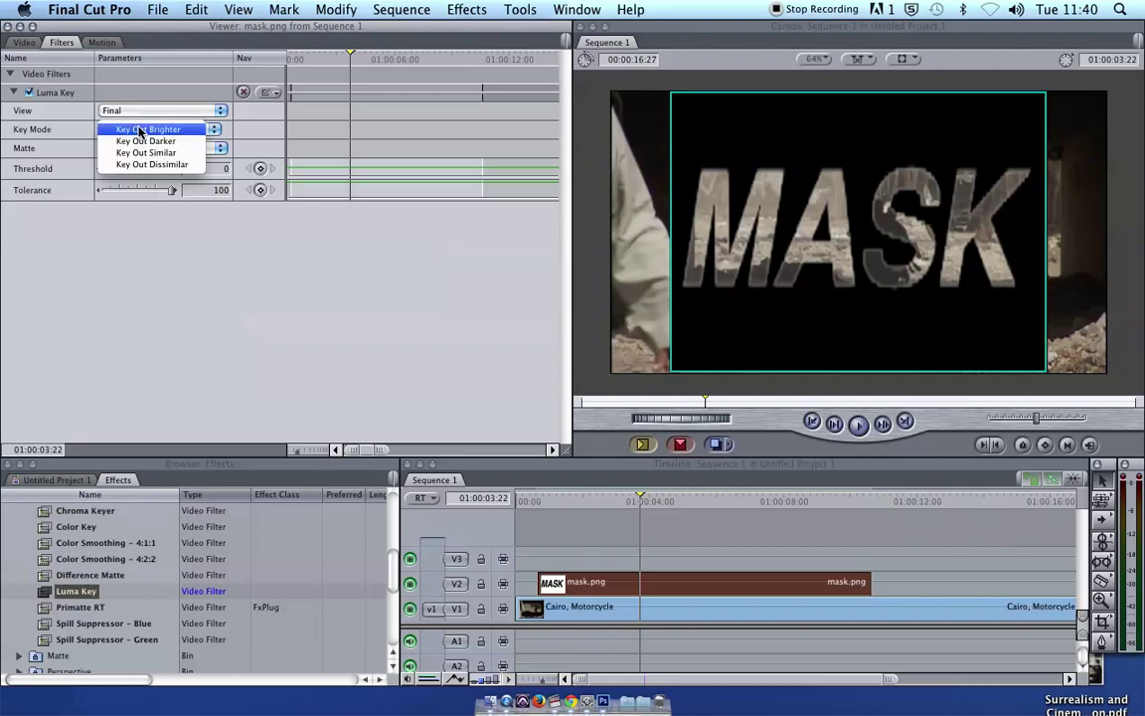
click(141, 142)
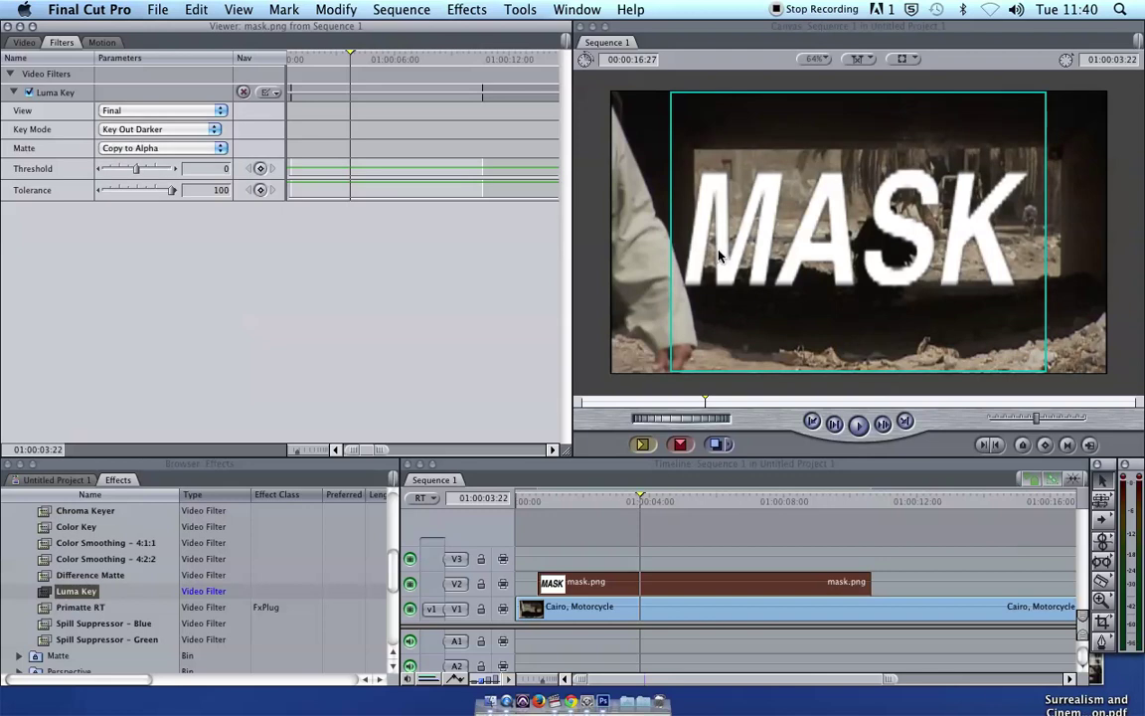
Show the wireframe on the mask.png clip, scale it down to roughly a third and move it to the lower-left corner of the frame.
click(675, 194)
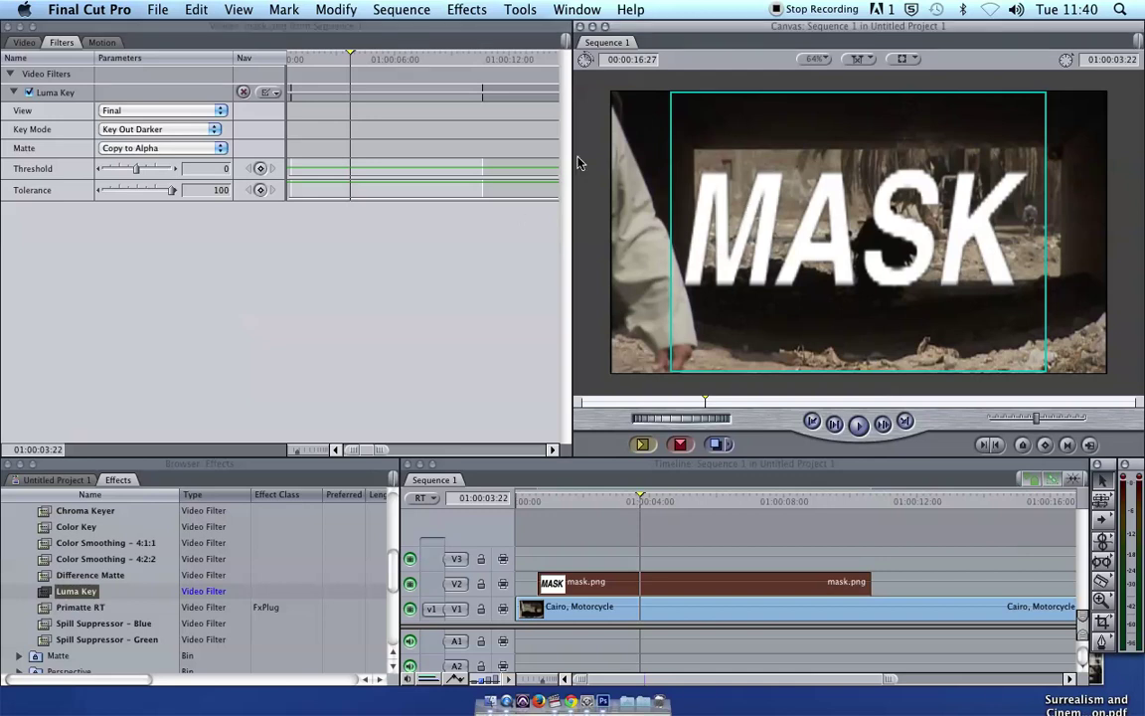
click(872, 58)
click(880, 67)
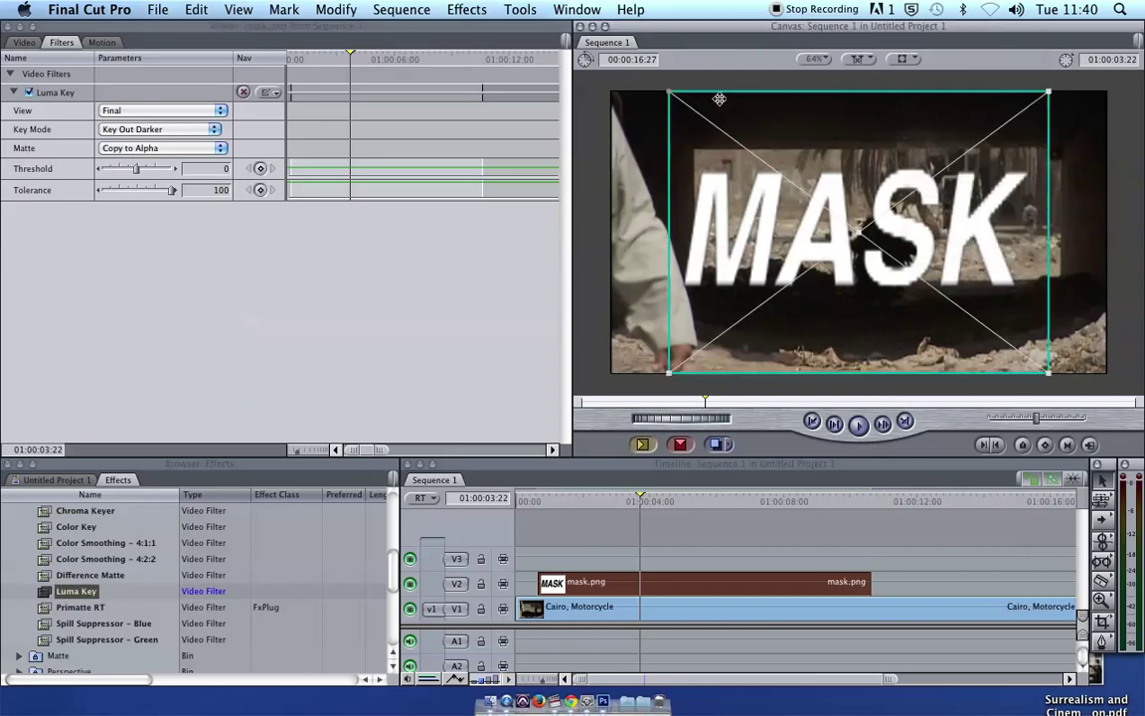
drag(669, 92, 792, 185)
drag(813, 232, 649, 321)
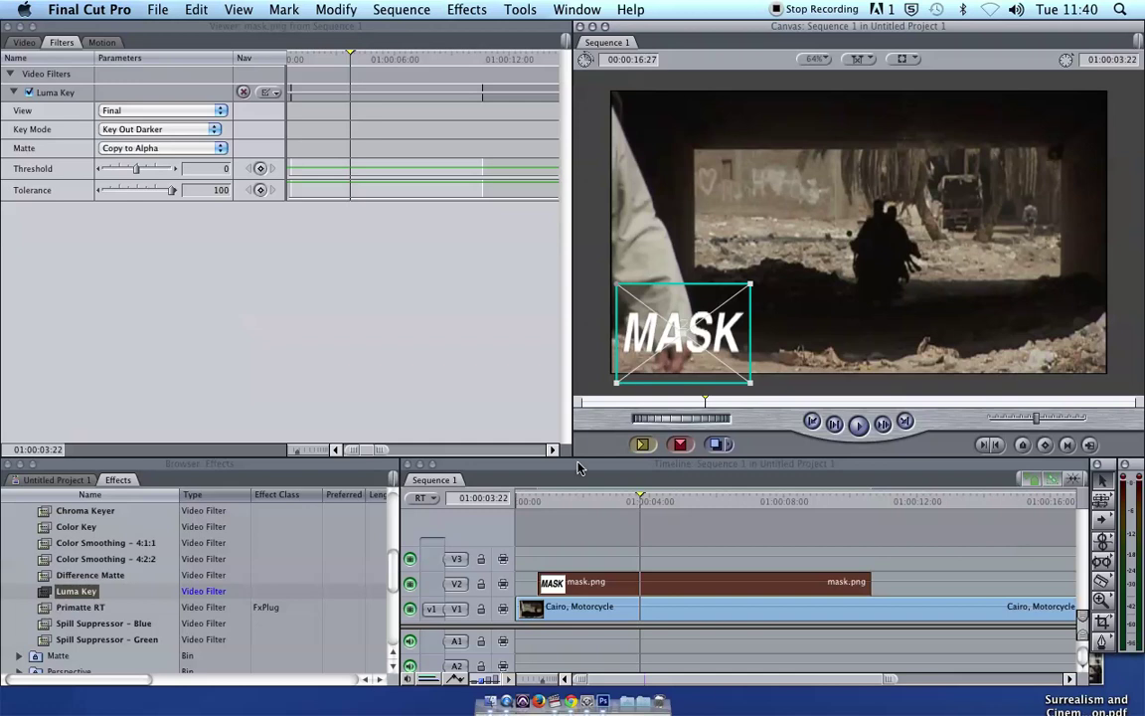
Examine the gradient.png and greys.png stills from the project one after the other.
click(395, 569)
scroll(395, 568, up, 3)
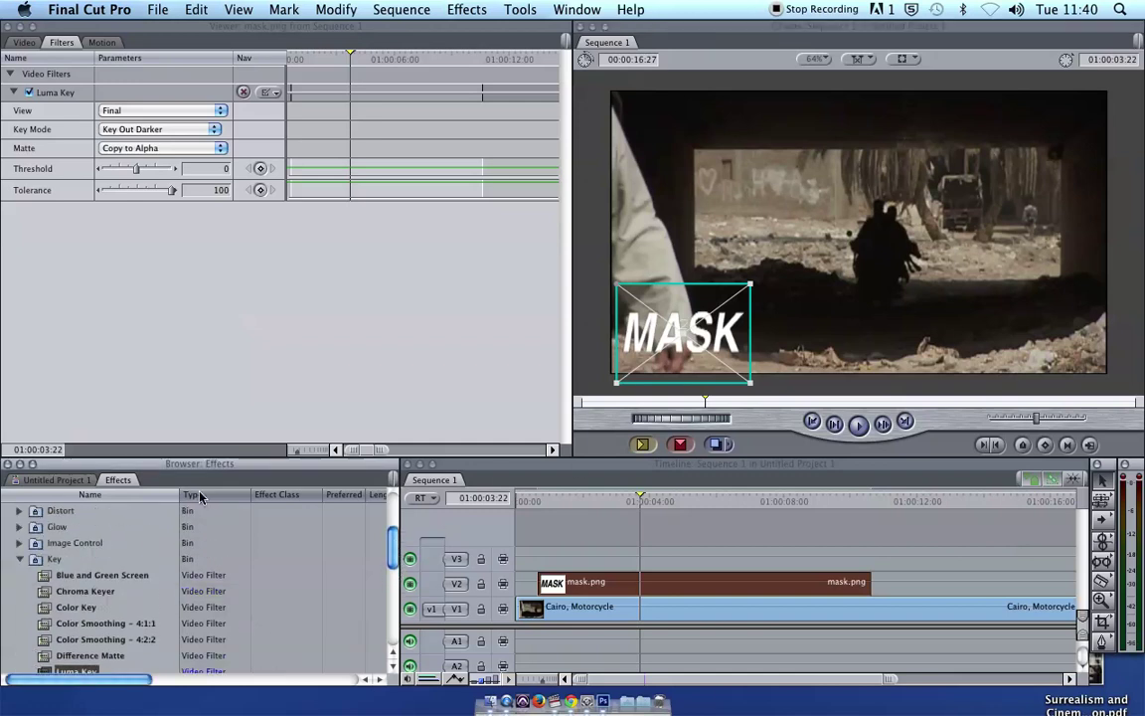
click(57, 480)
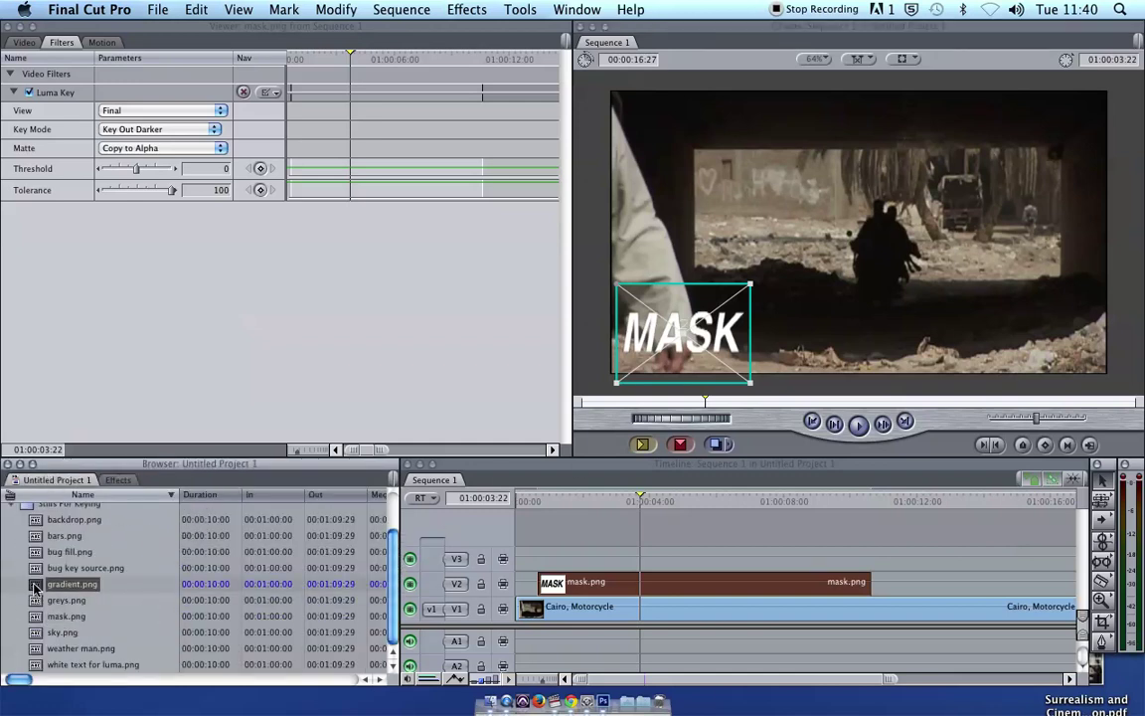
double_click(39, 584)
double_click(38, 601)
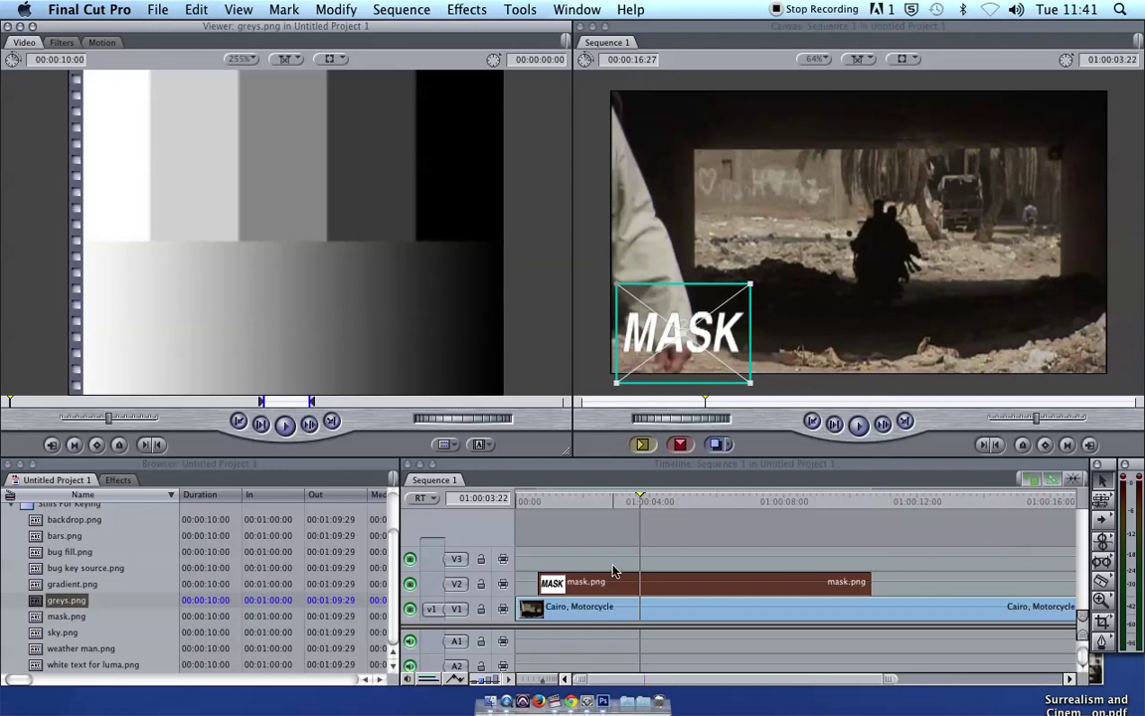
Park the playhead at 01:00:03:03 and move the MASK graphic horizontally to the bottom centre of the frame.
click(637, 502)
click(618, 507)
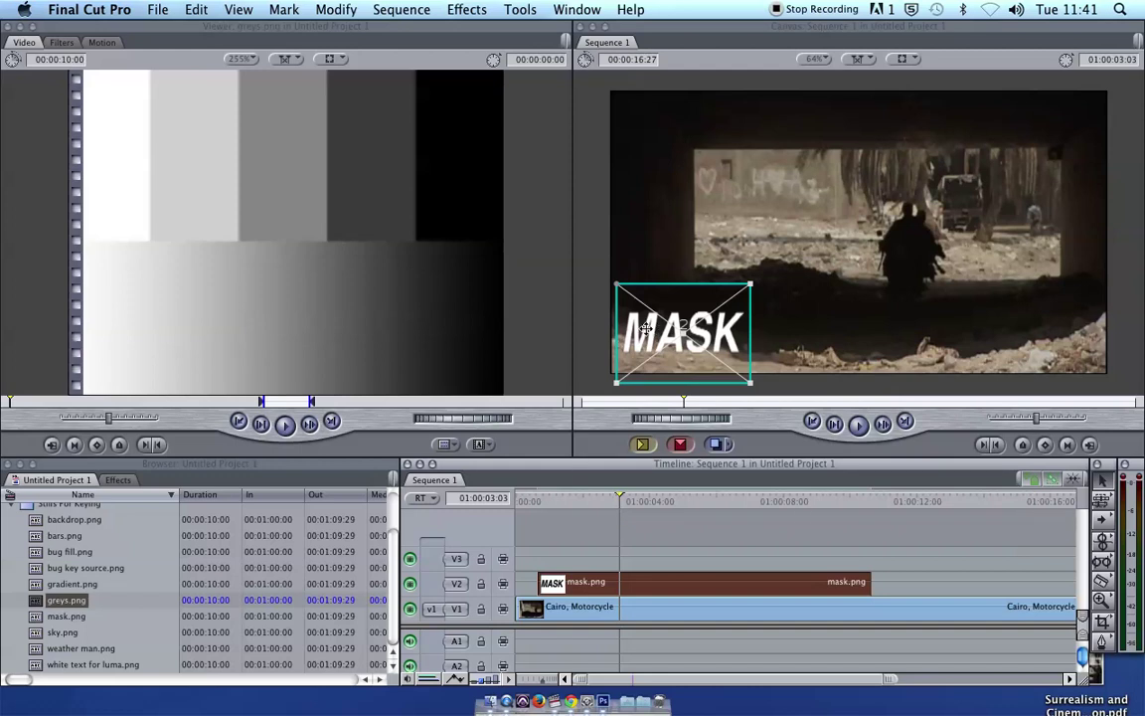
drag(648, 327, 824, 328)
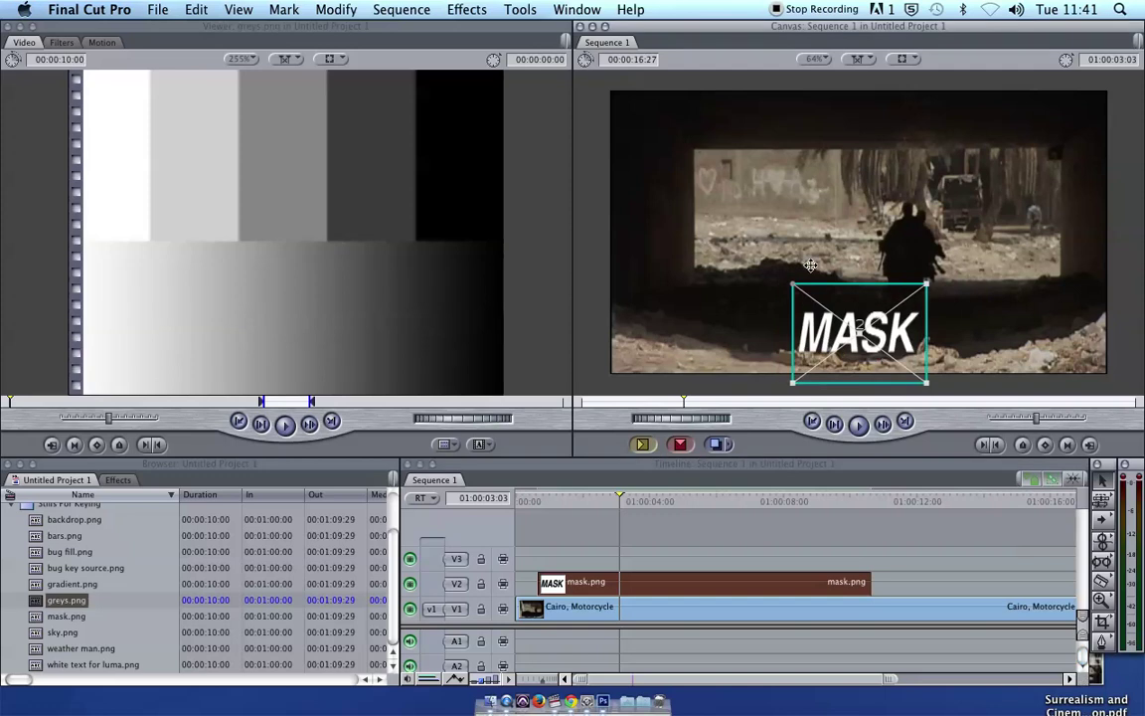